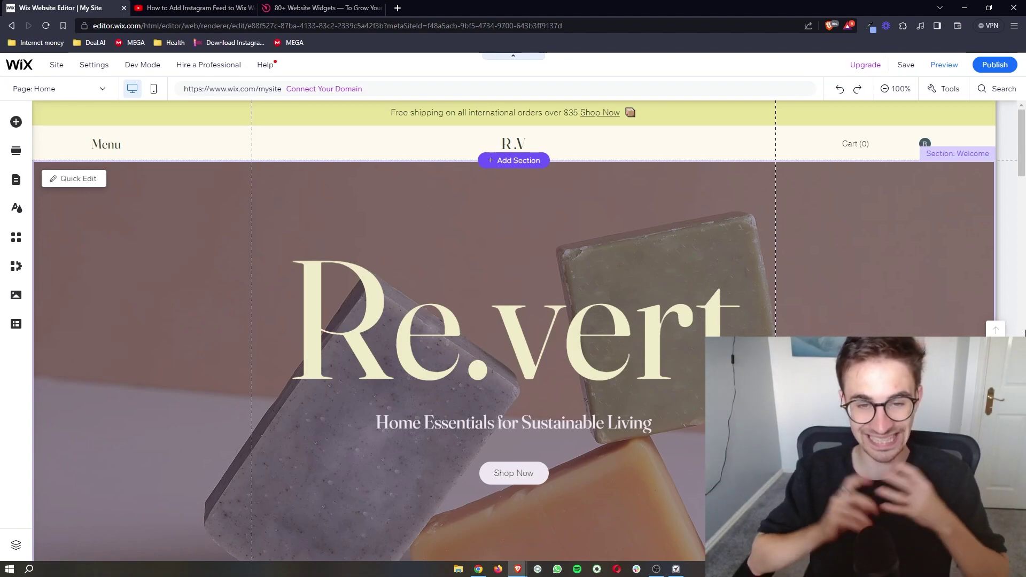
- Scroll through the Re.vert homepage sections, then switch to the YouTube tutorial tab
scroll(421, 259, "down", 4)
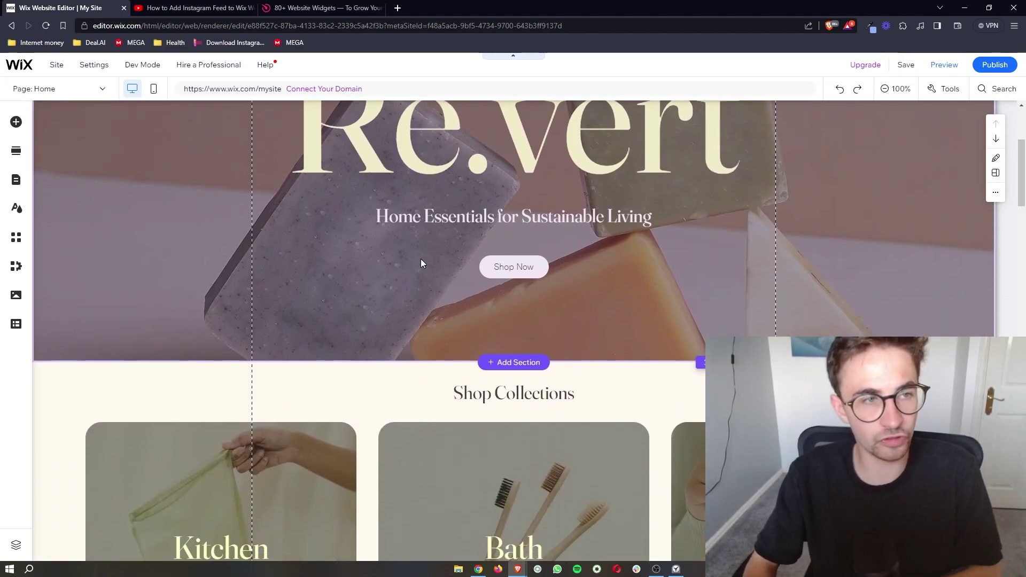
scroll(421, 263, "down", 5)
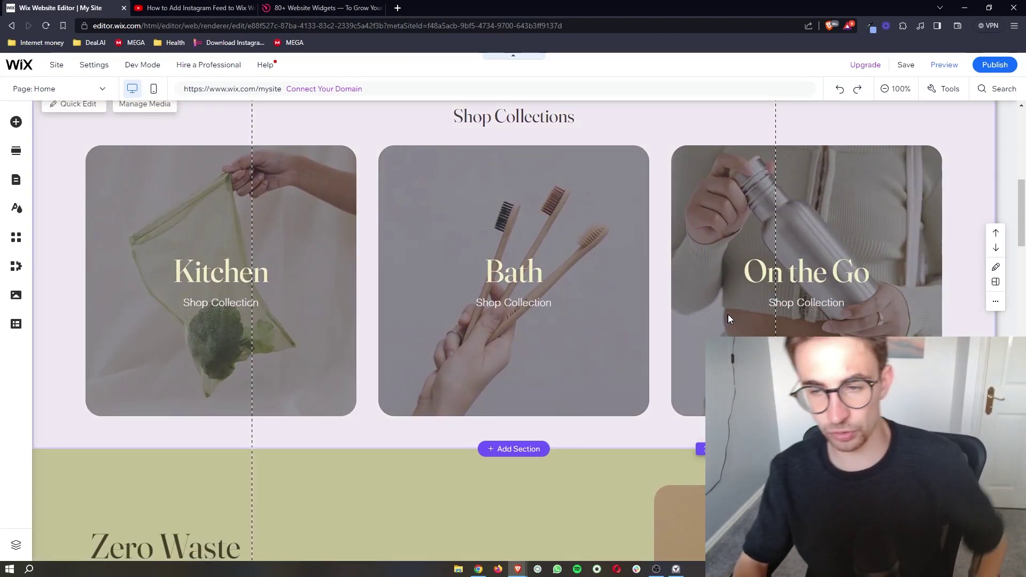
scroll(877, 313, "down", 5)
scroll(678, 314, "down", 1)
scroll(681, 318, "down", 3)
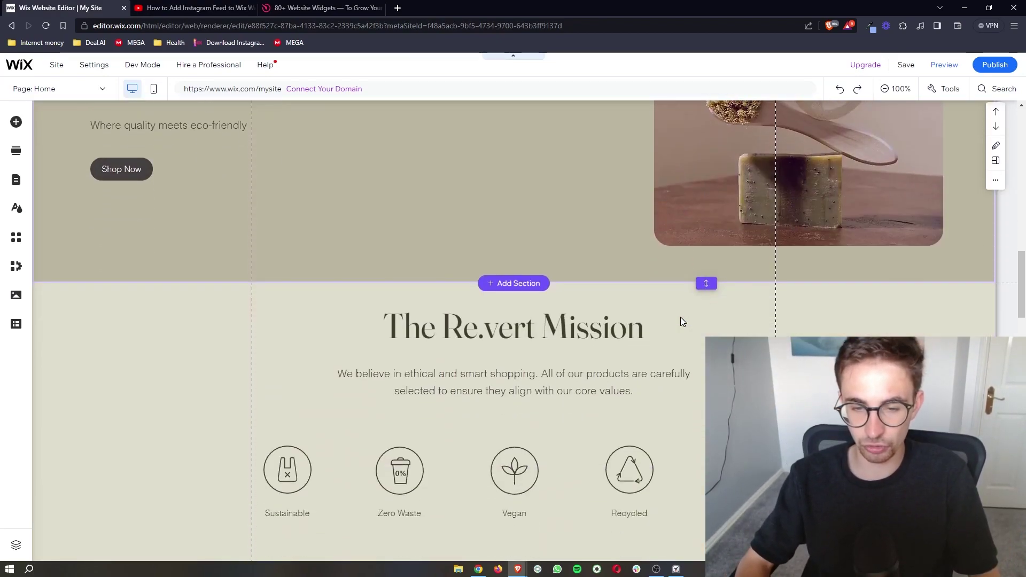
scroll(690, 318, "down", 3)
scroll(697, 316, "down", 2)
scroll(696, 317, "up", 19)
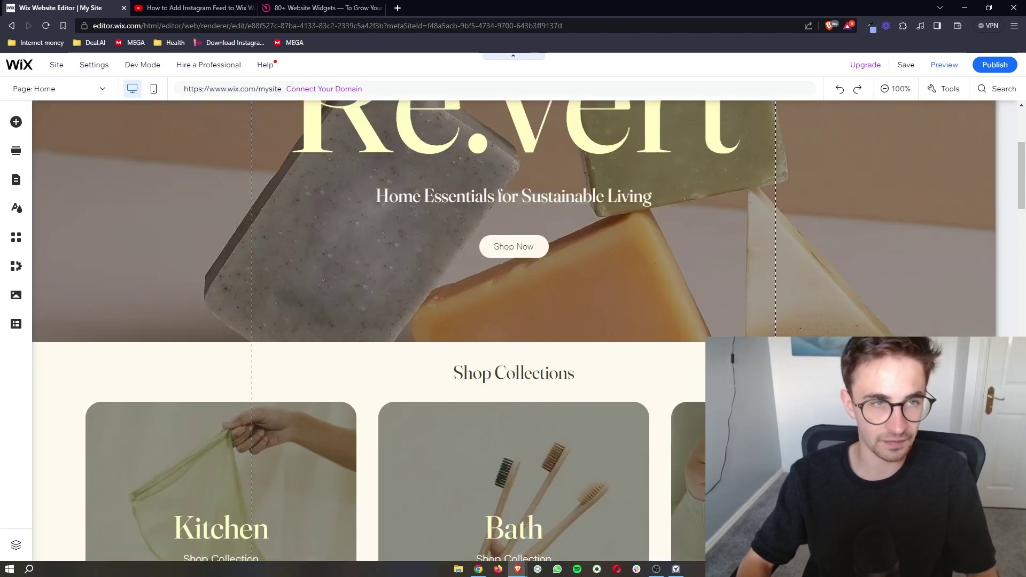
scroll(555, 213, "up", 3)
left_click(167, 6)
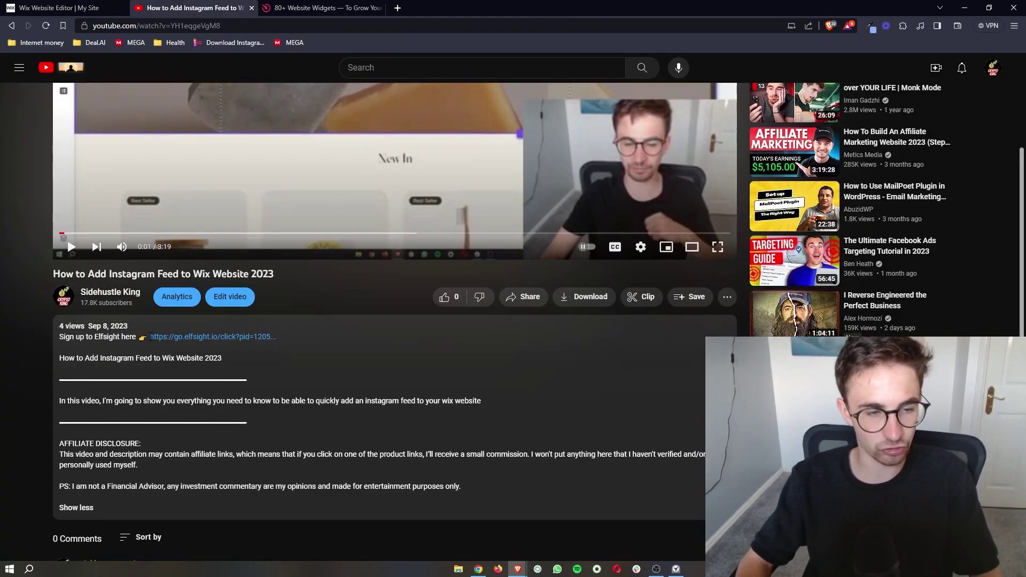
- Switch to the '80+ Website Widgets' Elfsight tab and clear the stray text selection
left_click(316, 6)
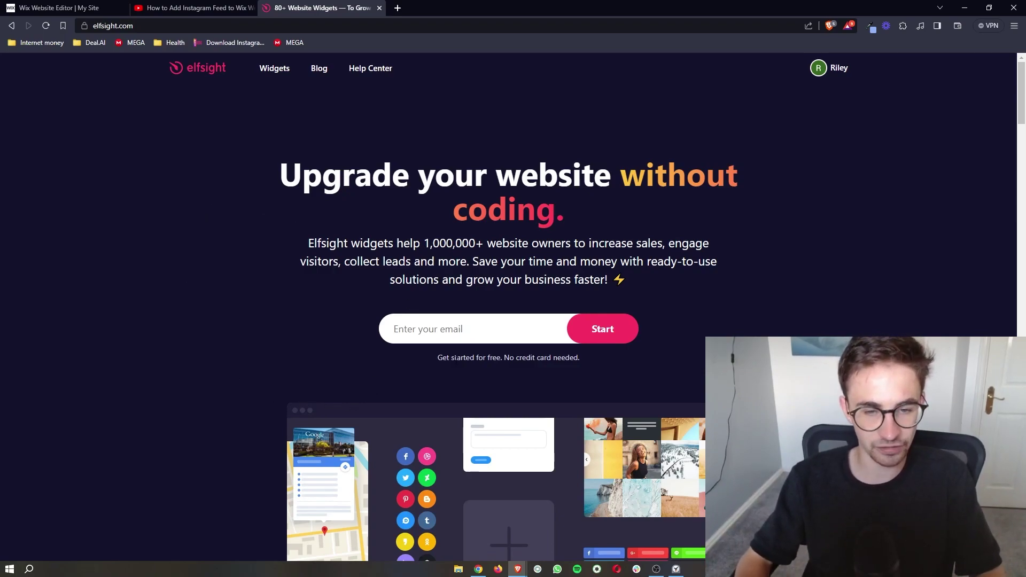
left_click(586, 367)
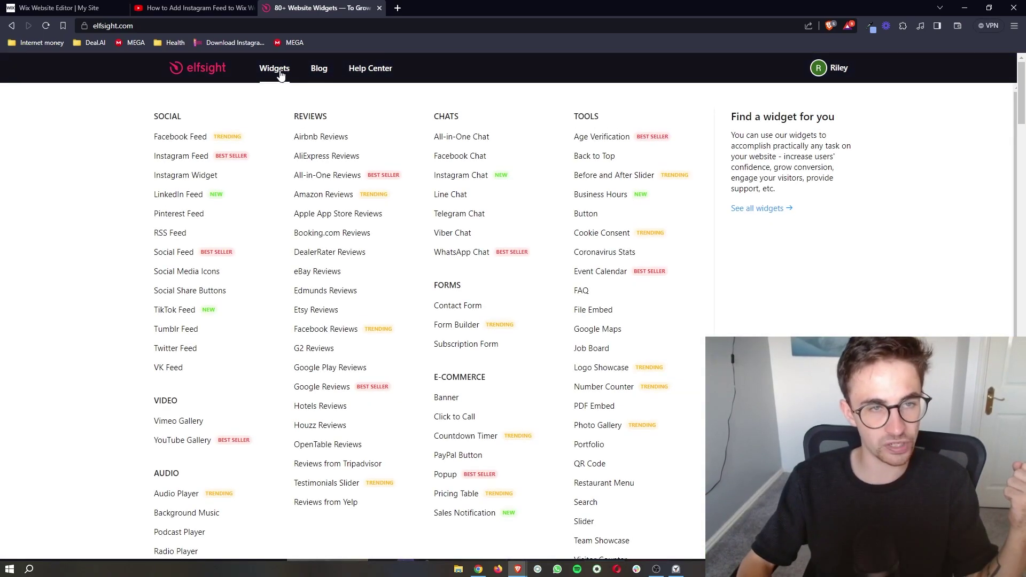
- Browse the Elfsight widget catalog and search it for the PDF widget
left_click(276, 70)
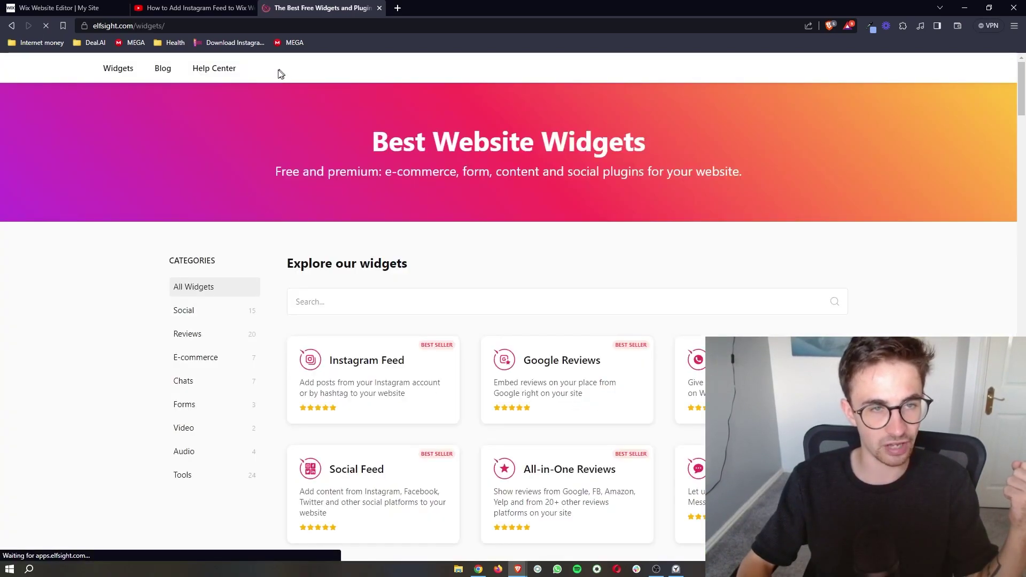
scroll(460, 259, "down", 4)
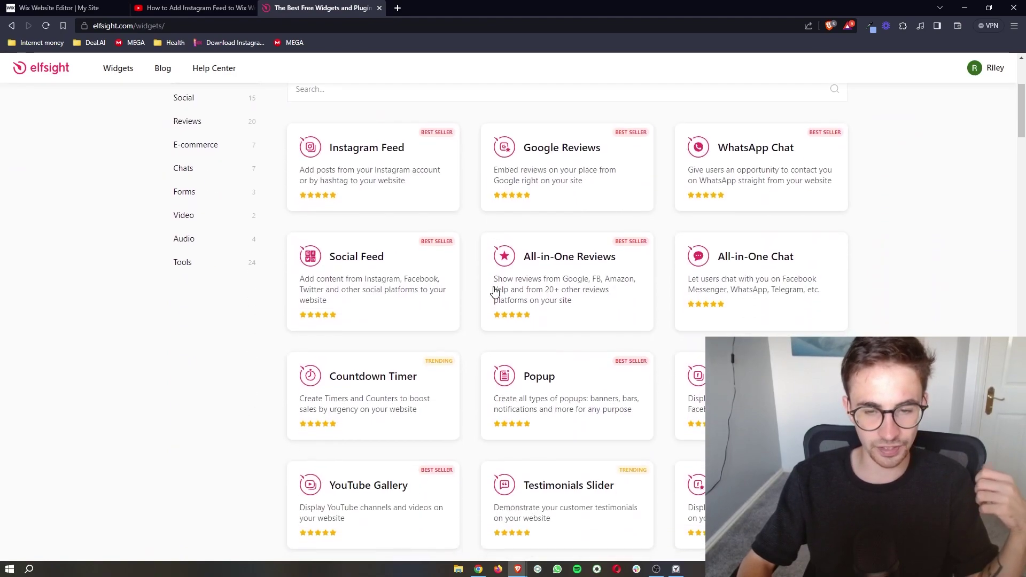
scroll(492, 291, "down", 4)
scroll(551, 281, "down", 2)
scroll(552, 281, "up", 10)
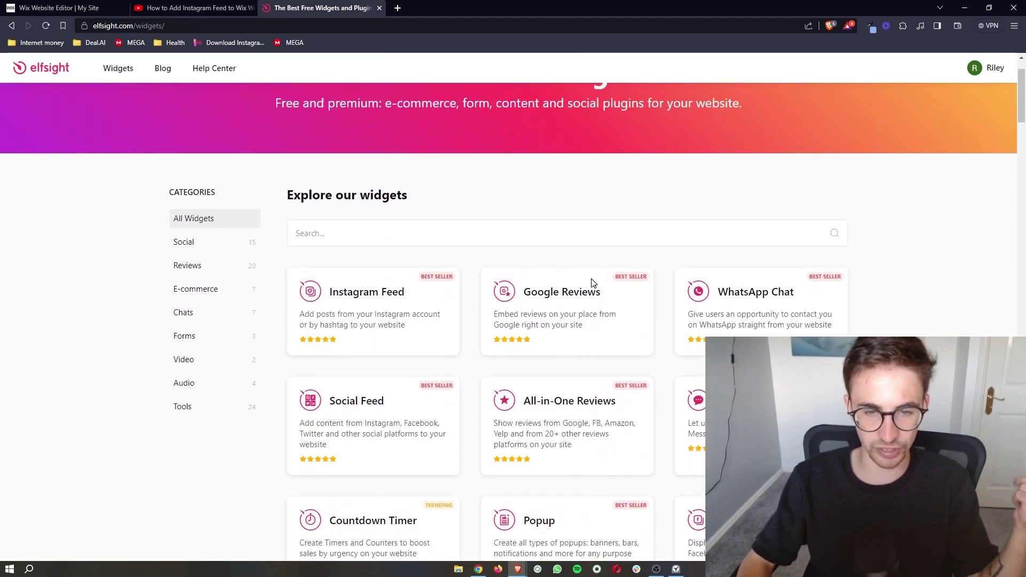
scroll(497, 299, "down", 3)
scroll(497, 299, "up", 4)
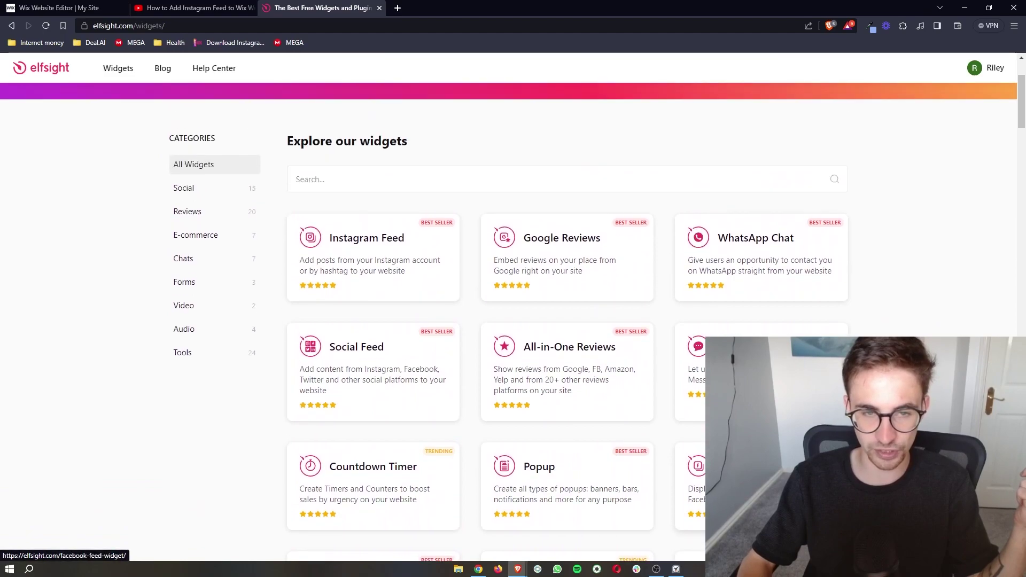
left_click(479, 291)
type("psd")
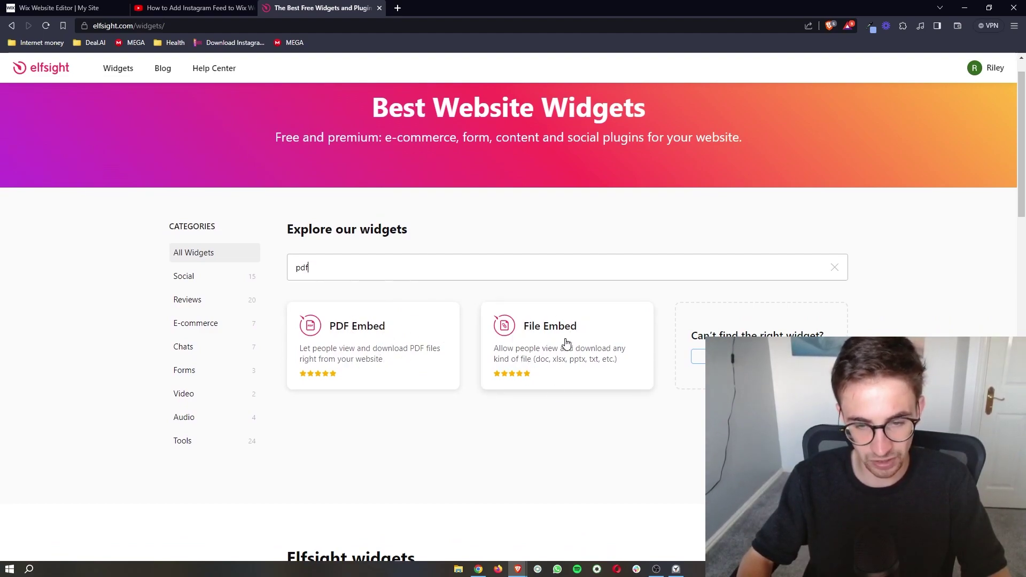
- On the PDF Embed page, preview File List, Magazine Archive, Dark File List, Single File Link, Downloads and Annual Reports Files templates
left_click(382, 337)
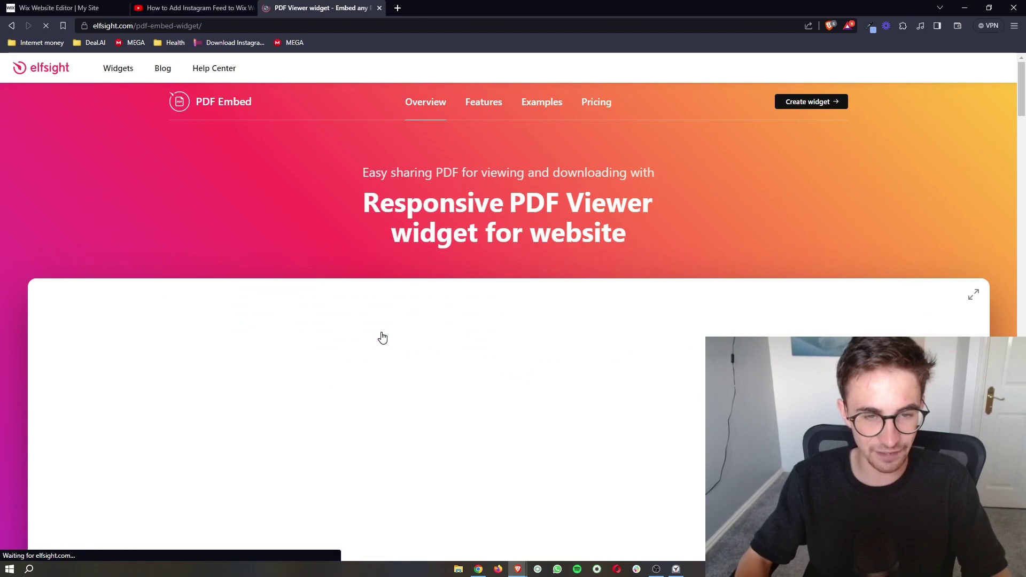
scroll(401, 230, "down", 4)
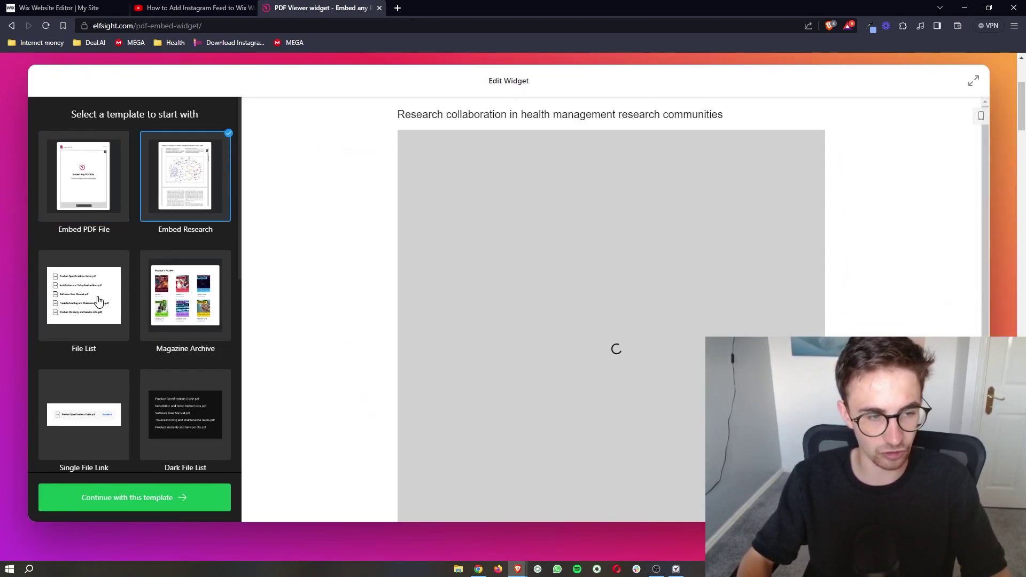
left_click(98, 302)
left_click(204, 317)
scroll(204, 315, "down", 2)
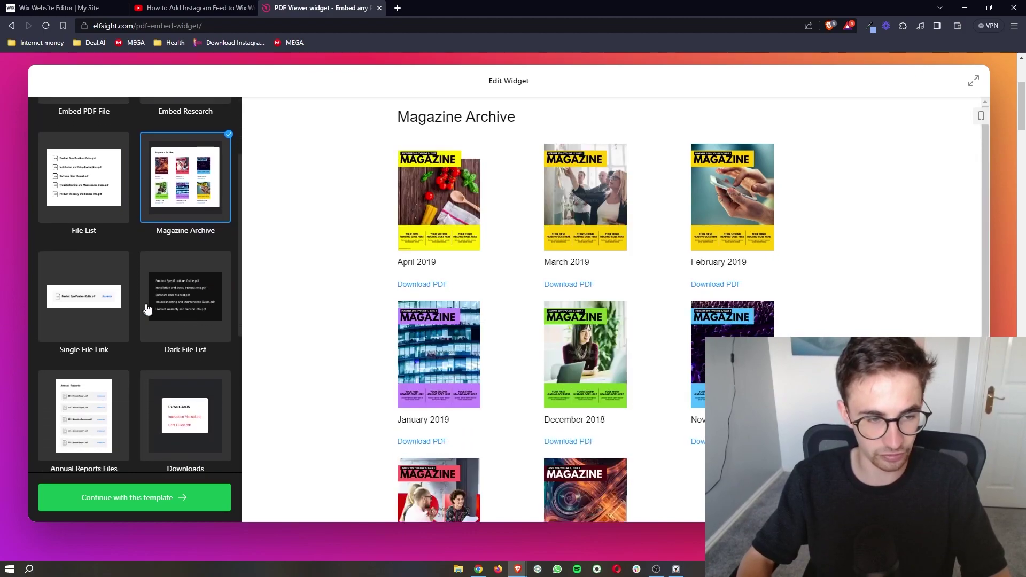
scroll(222, 273, "down", 2)
left_click(194, 263)
scroll(194, 262, "down", 1)
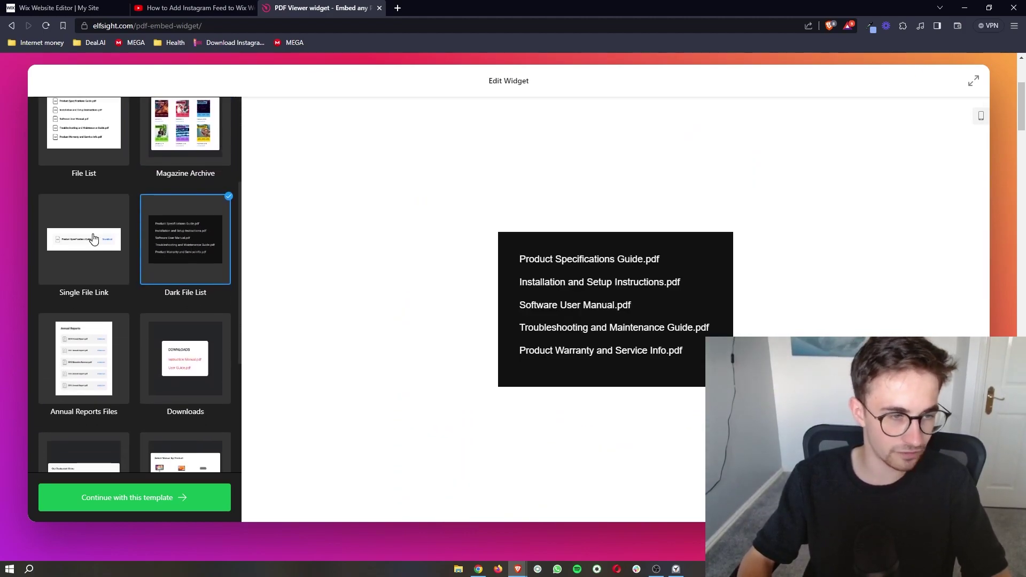
left_click(84, 241)
left_click(203, 340)
left_click(126, 359)
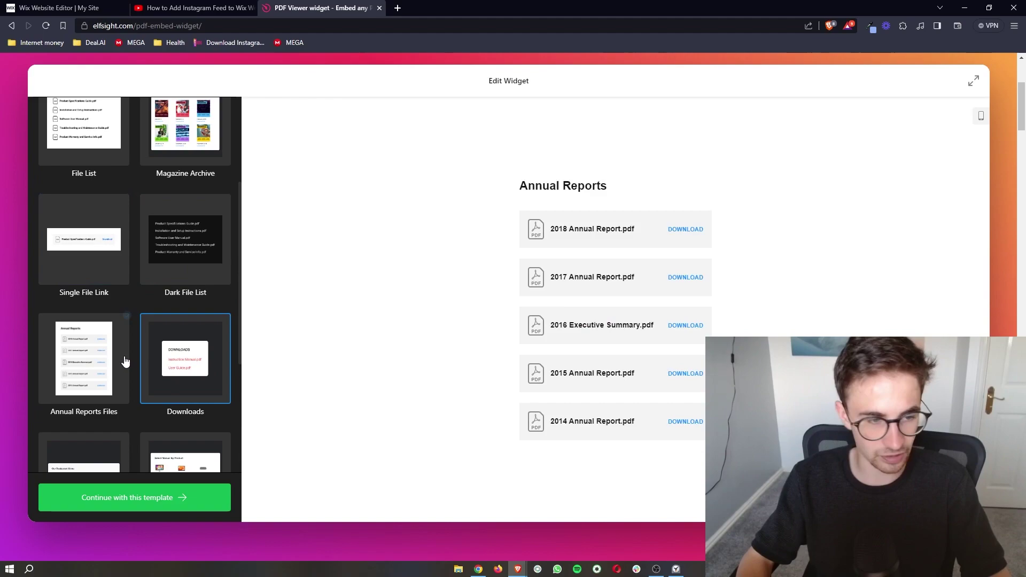
- Select the Embed PDF File template with the sample PDF
scroll(126, 359, "down", 4)
scroll(125, 362, "down", 2)
scroll(125, 359, "up", 5)
scroll(126, 359, "up", 3)
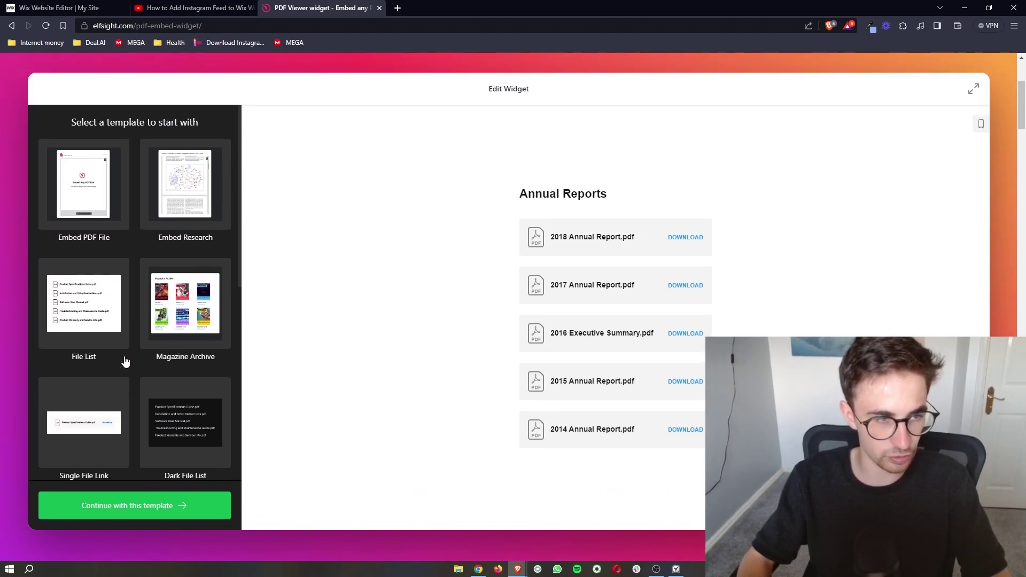
left_click(92, 274)
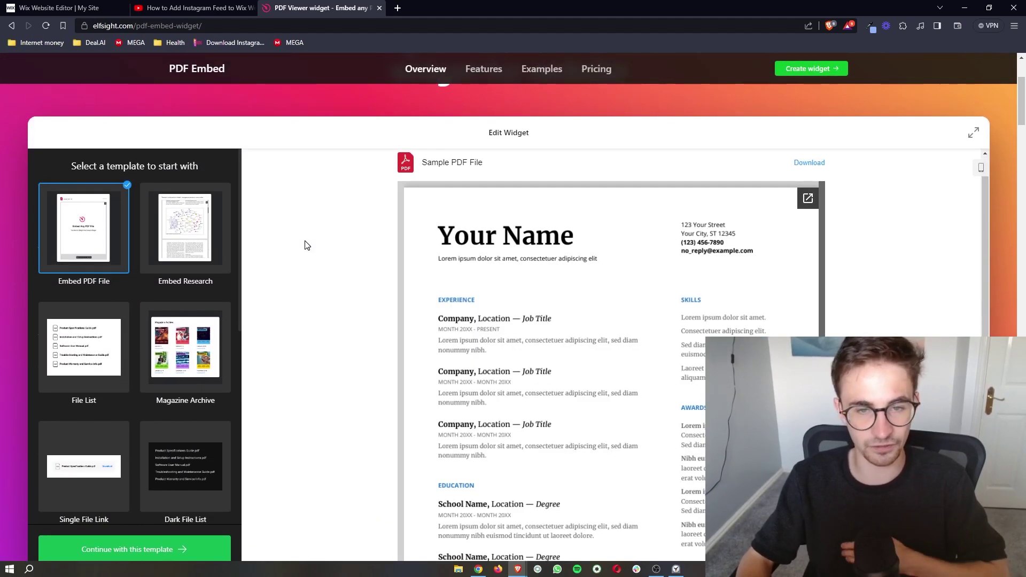
- Compare the Embed Research template, then settle on Embed PDF File again
scroll(304, 243, "down", 1)
scroll(308, 246, "down", 1)
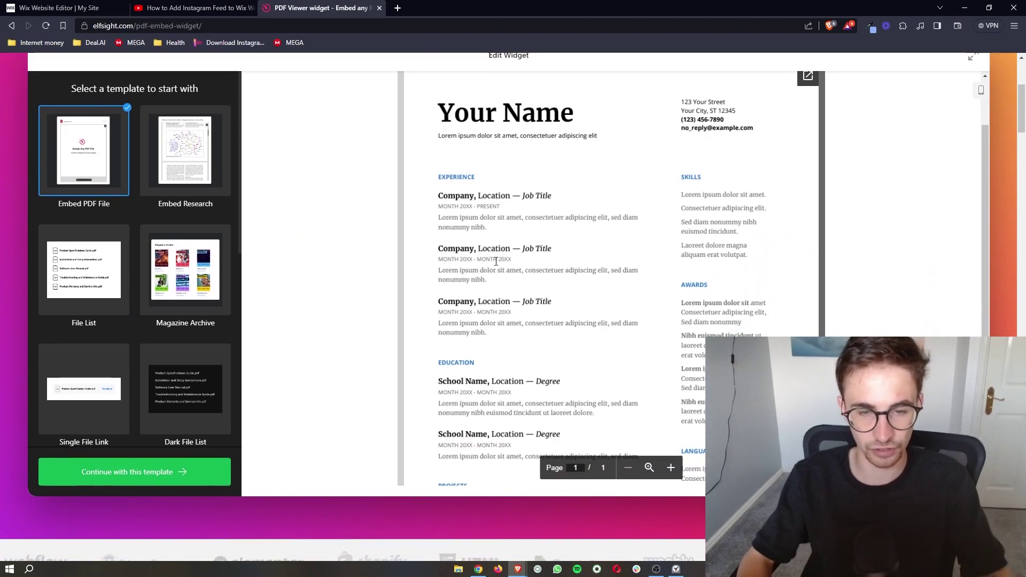
scroll(497, 260, "down", 2)
scroll(496, 261, "down", 3)
scroll(492, 262, "up", 5)
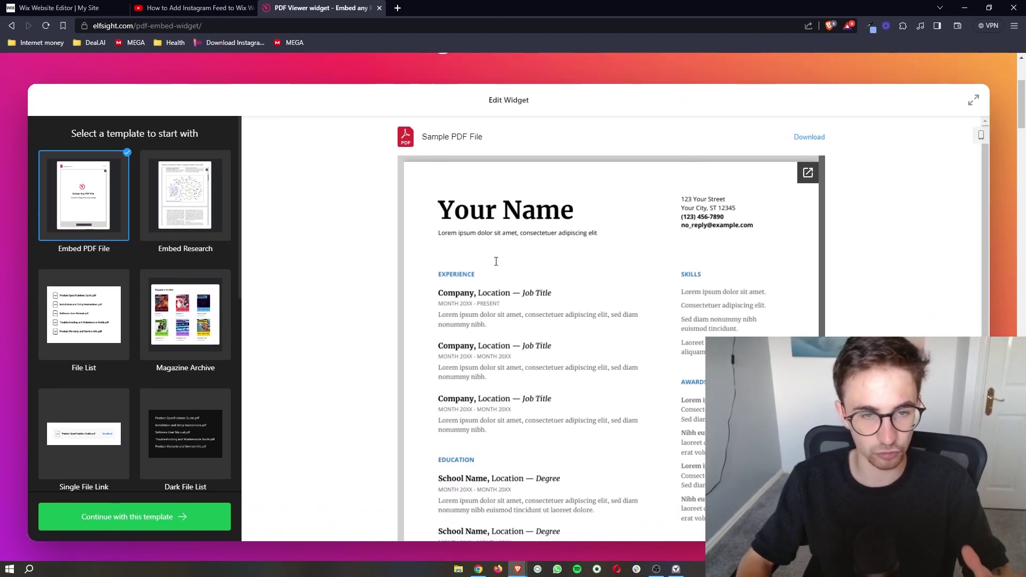
scroll(475, 265, "up", 3)
scroll(474, 265, "down", 2)
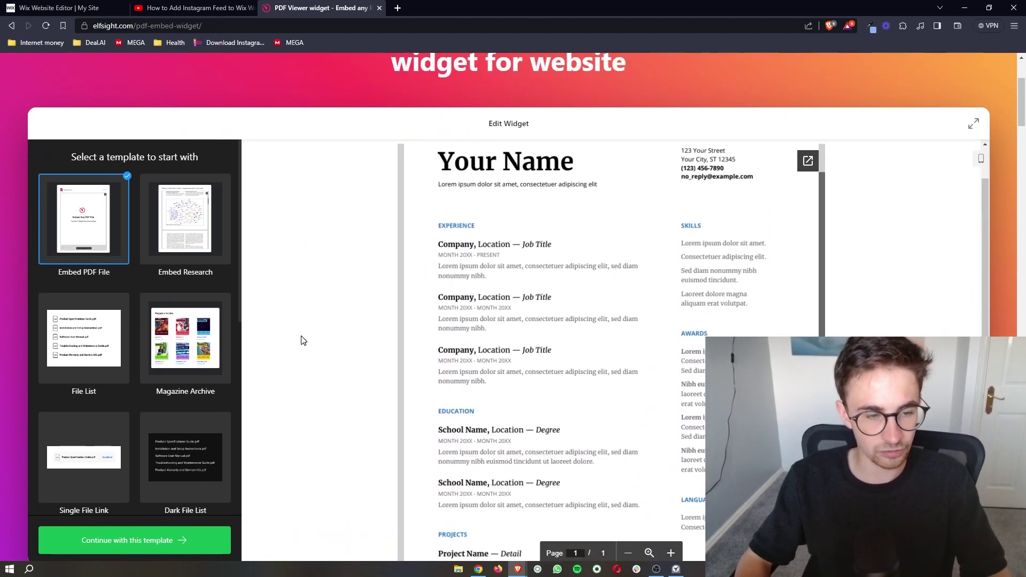
left_click(186, 212)
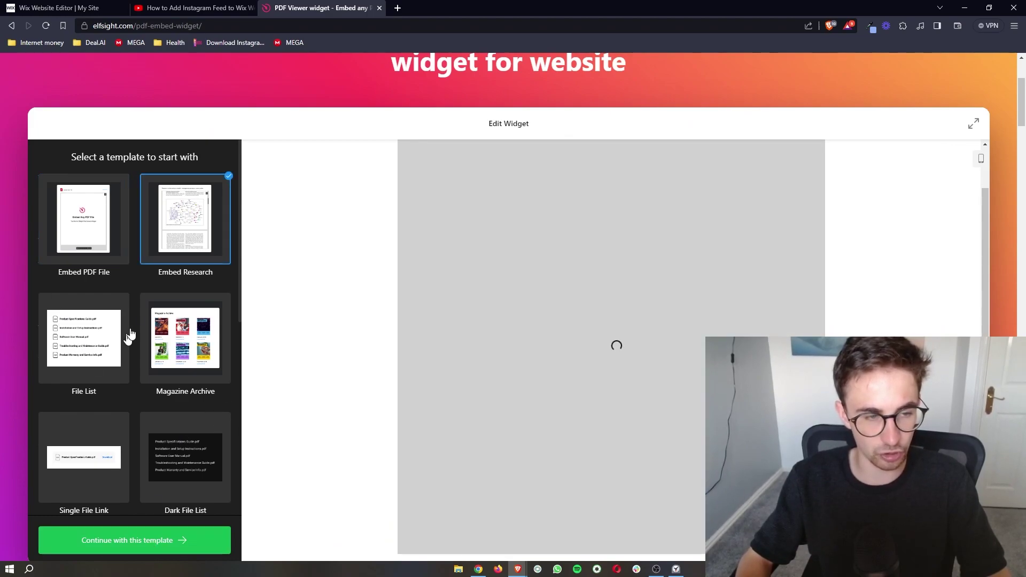
left_click(127, 255)
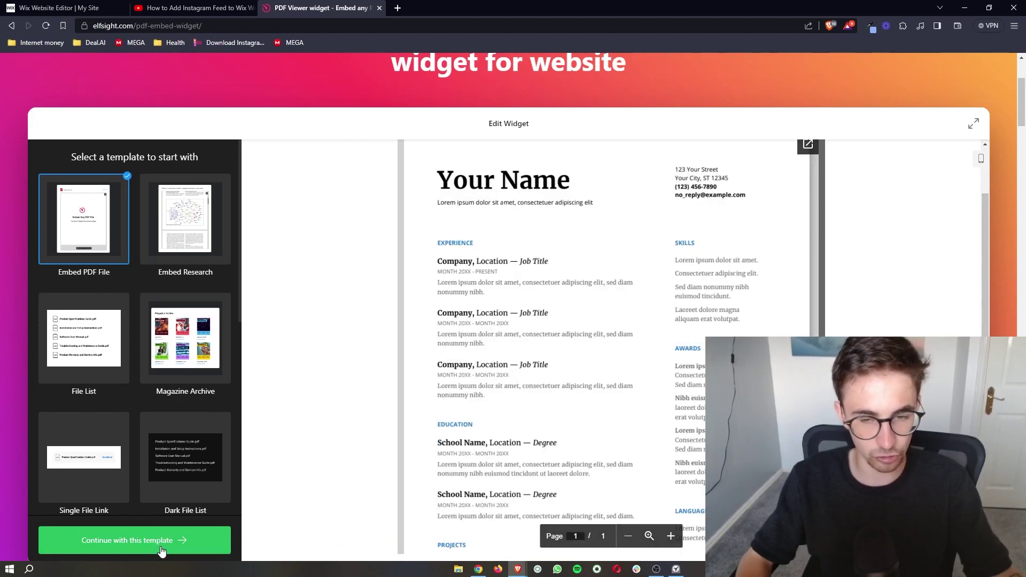
- Continue with the chosen template and set the widget title to 'Test'
left_click(163, 551)
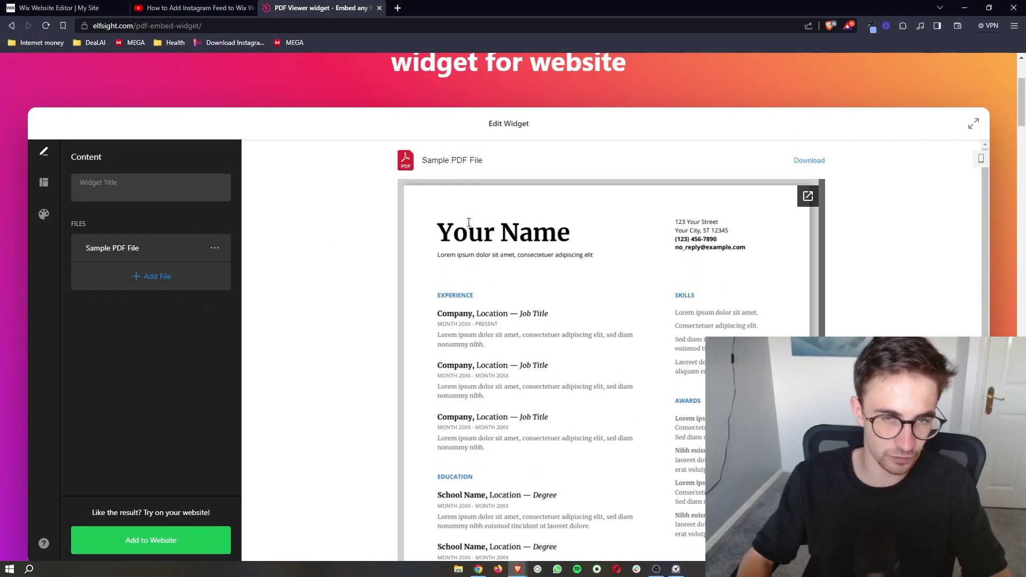
key("Caps_Lock")
type("Tt")
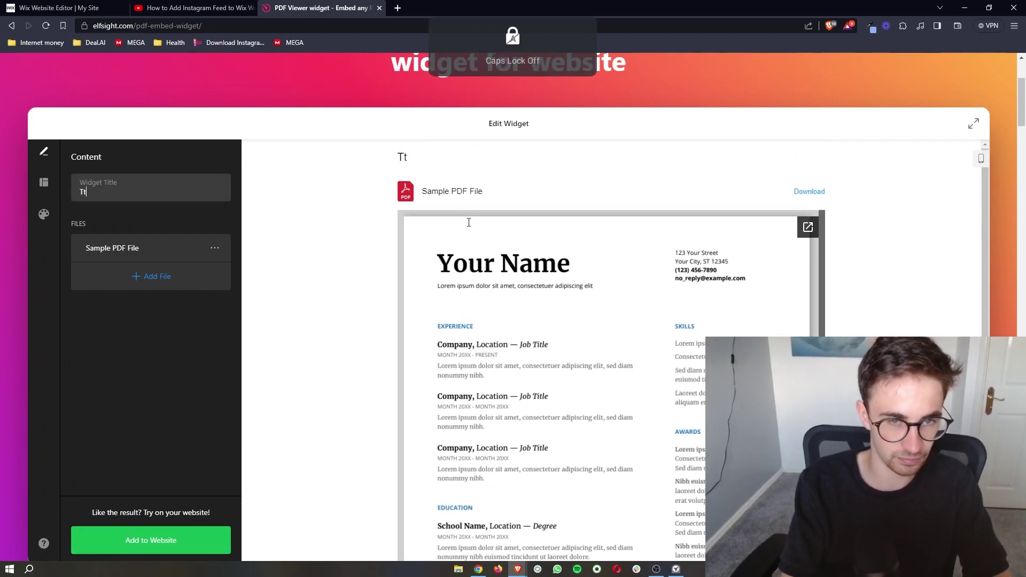
type("est")
- Open the Sample PDF File, start replacing it, then cancel to keep the sample
left_click(137, 248)
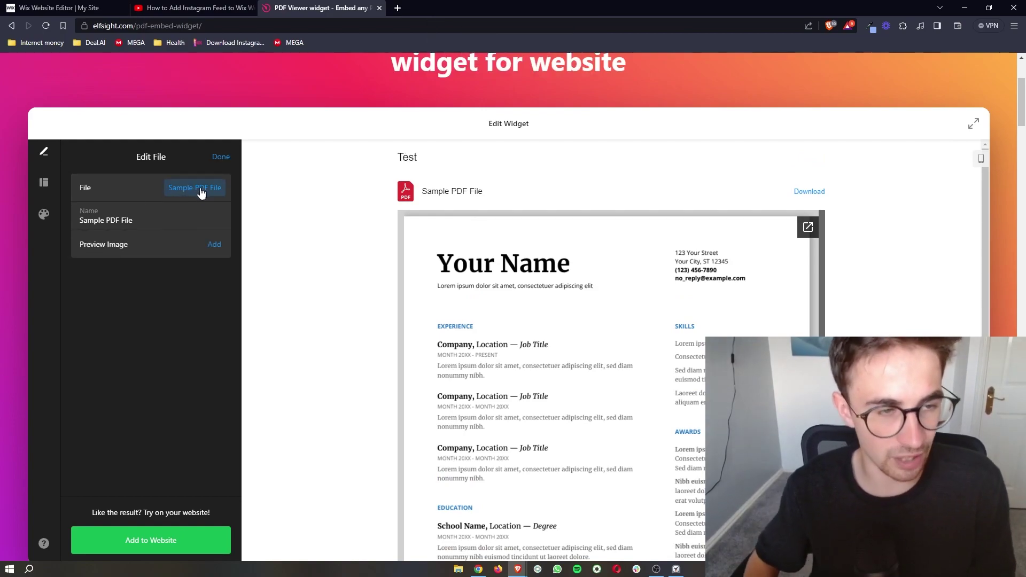
left_click(197, 192)
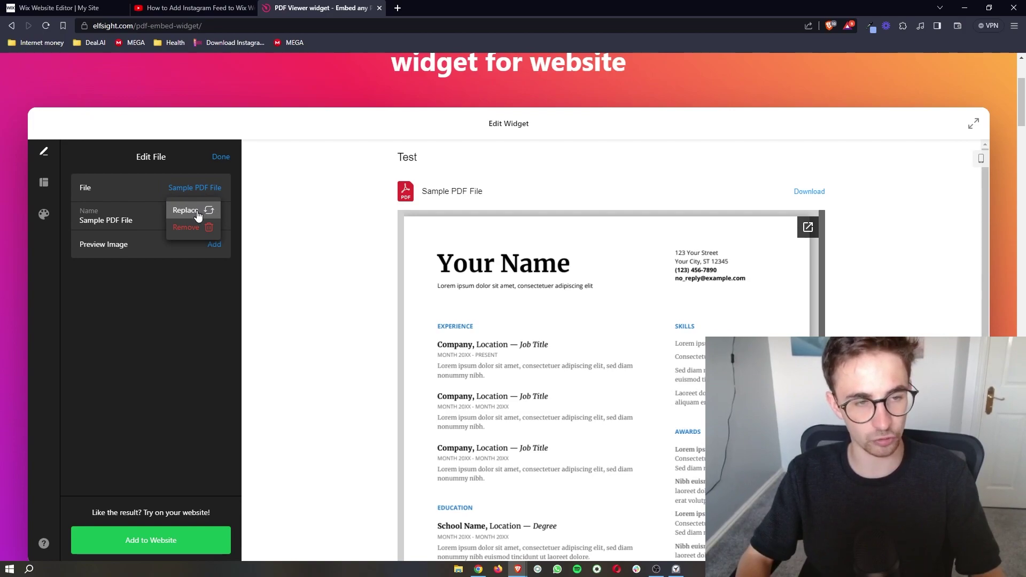
left_click(196, 211)
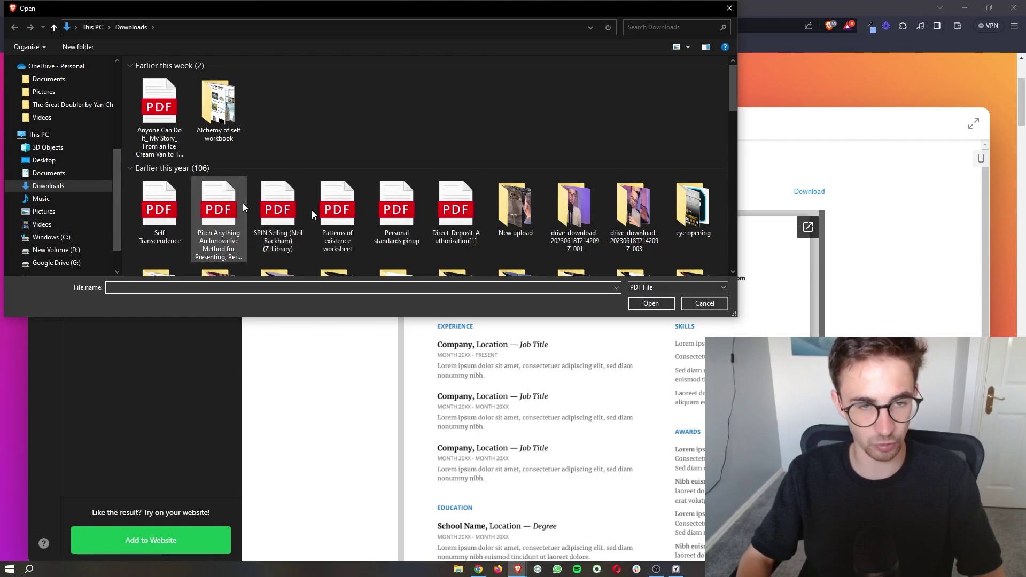
key("Escape")
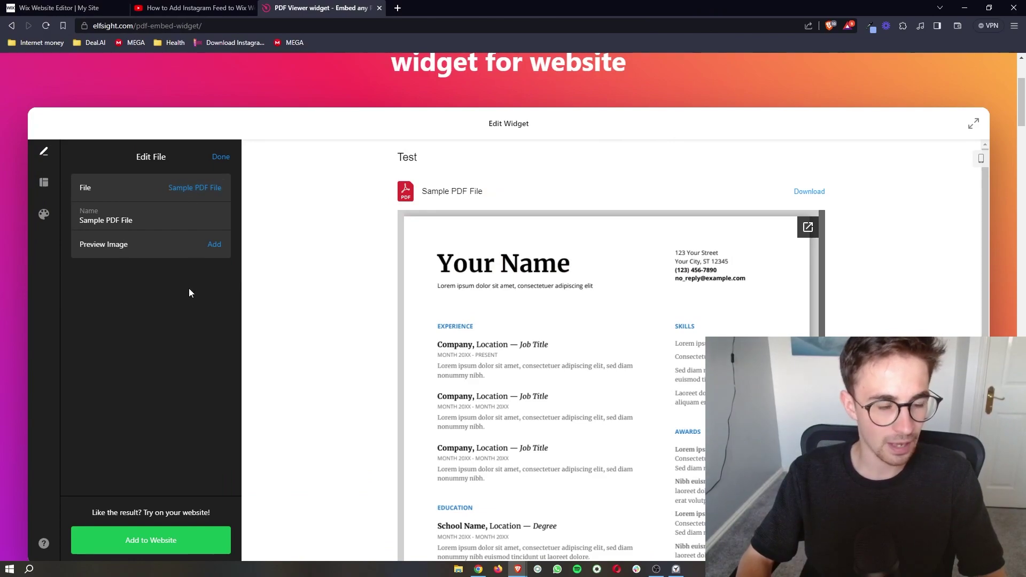
scroll(188, 373, "down", 1)
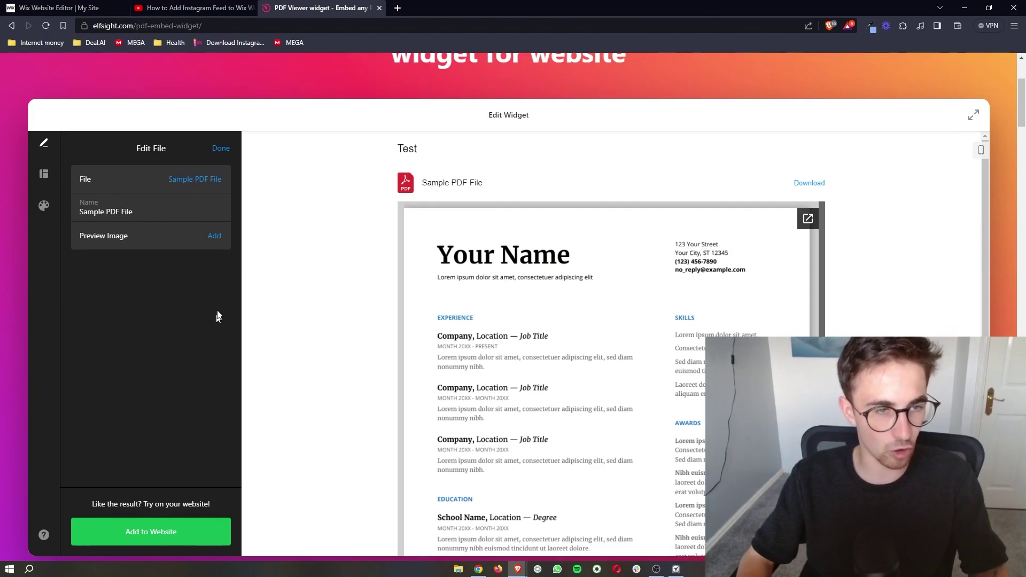
- Add the PDF widget to the website, publish it, and review the plan options
left_click(172, 541)
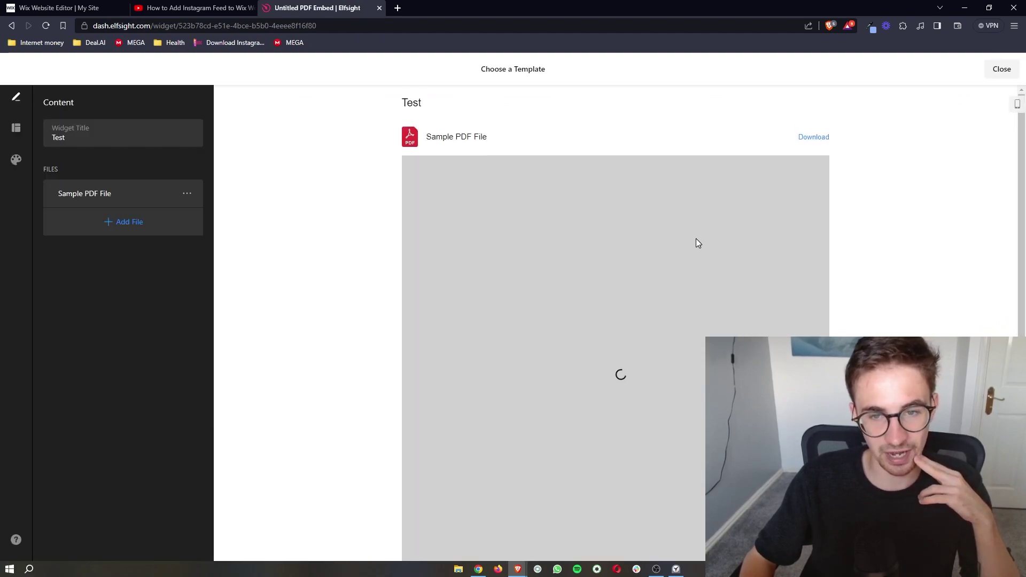
scroll(560, 307, "down", 1)
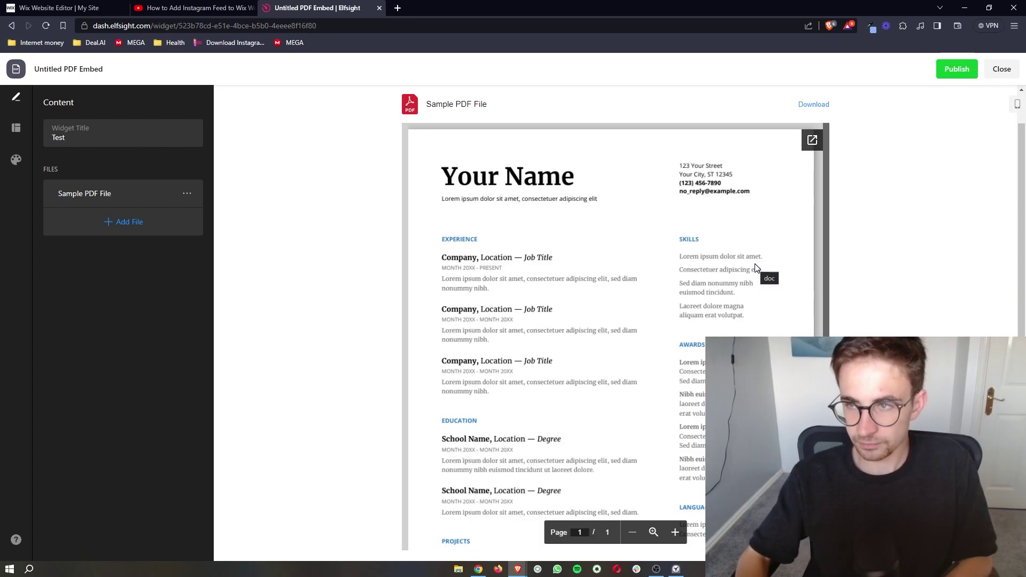
left_click(957, 70)
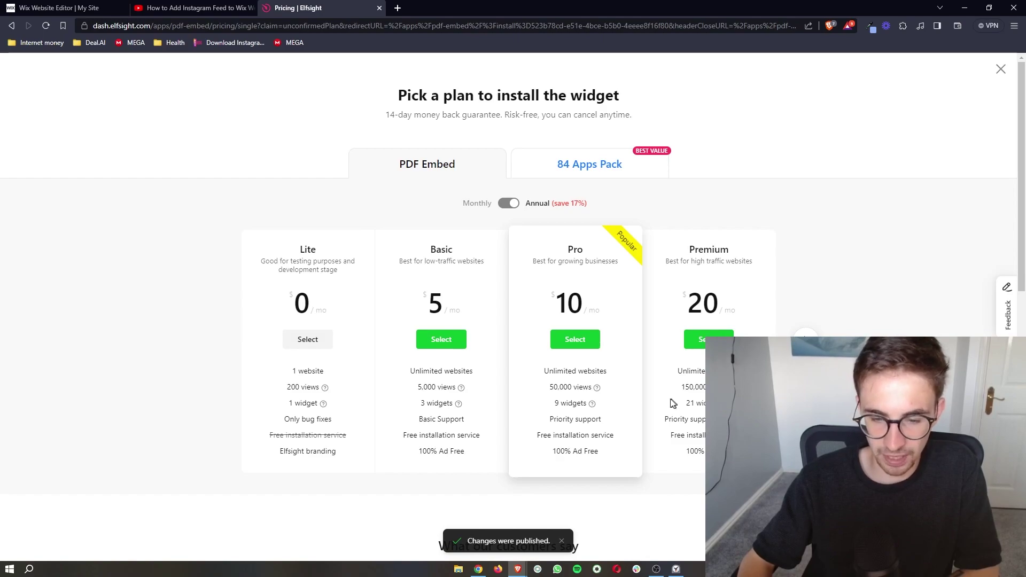
left_click_drag(704, 391, 716, 329)
left_click(716, 329)
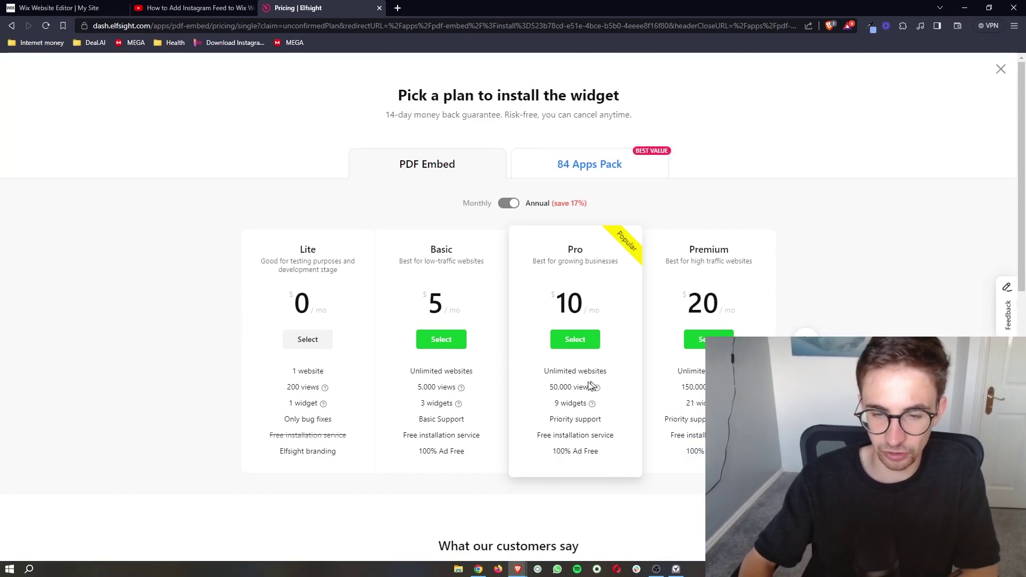
left_click_drag(545, 389, 597, 388)
left_click(637, 412)
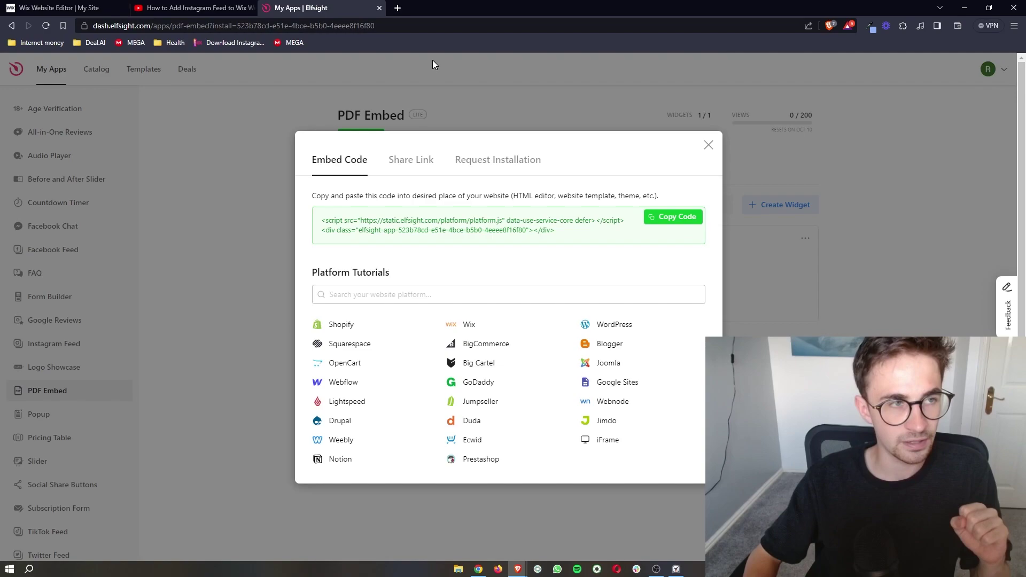
- Return to the Wix Website Editor tab with the Elfsight embed code copied
left_click(79, 6)
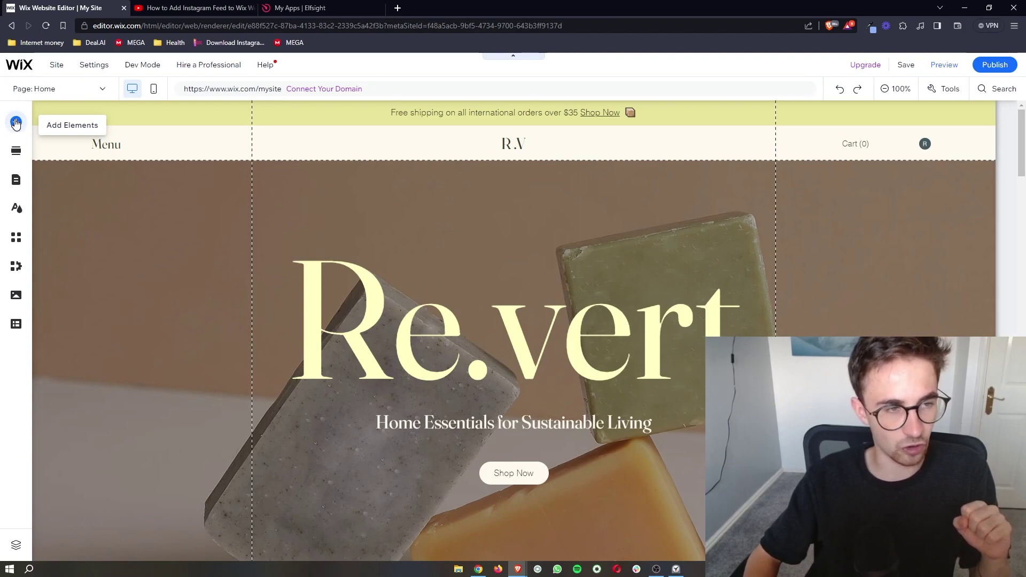
- Drop an Embed HTML element from the Add Elements panel onto the hero section
left_click(16, 123)
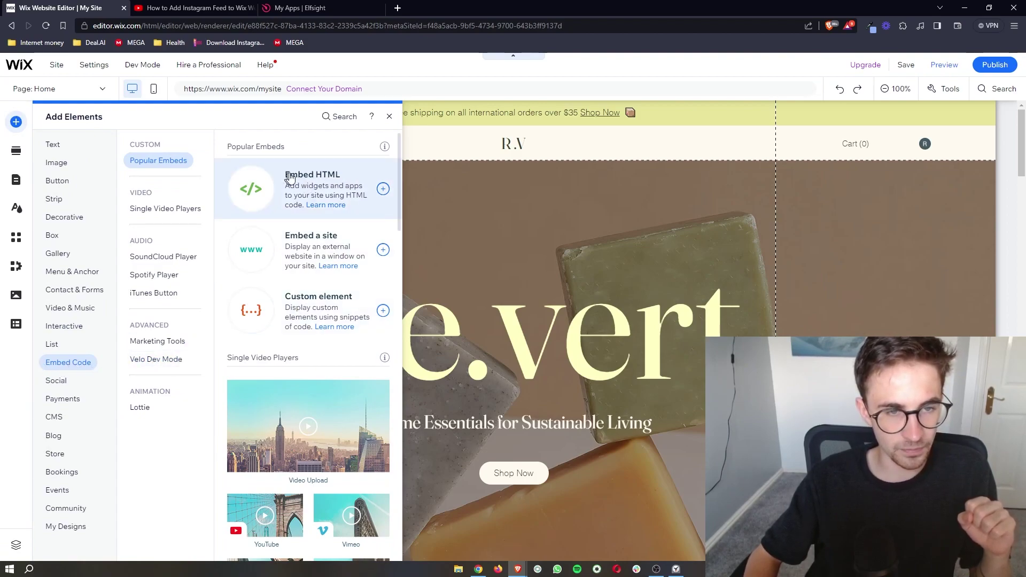
left_click(383, 194)
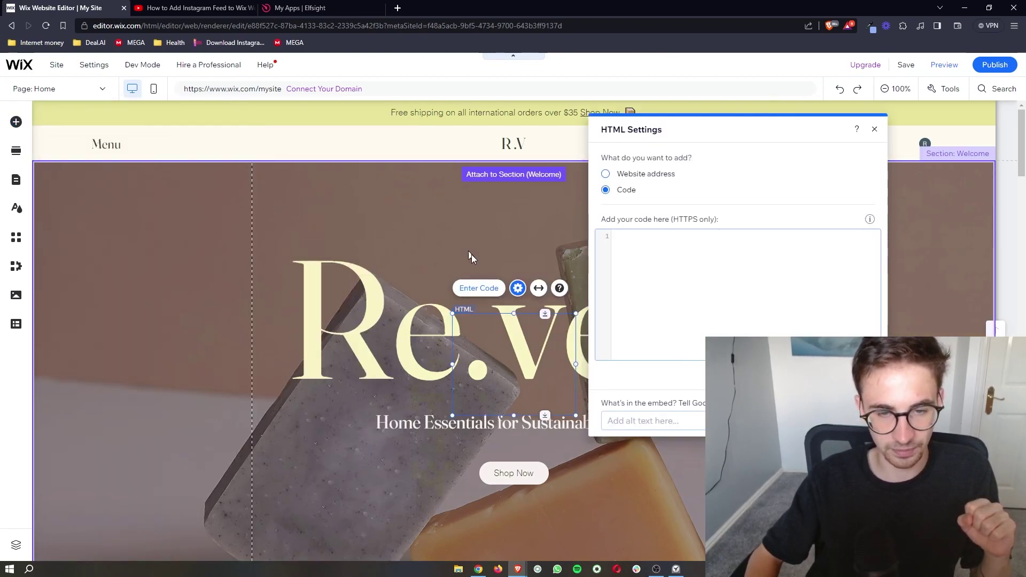
- Position the HTML element high in the hero and paste the Elfsight PDF Embed code into it
mouse_move(564, 372)
left_mouse_down()
mouse_move(406, 235)
mouse_move(454, 225)
left_mouse_up()
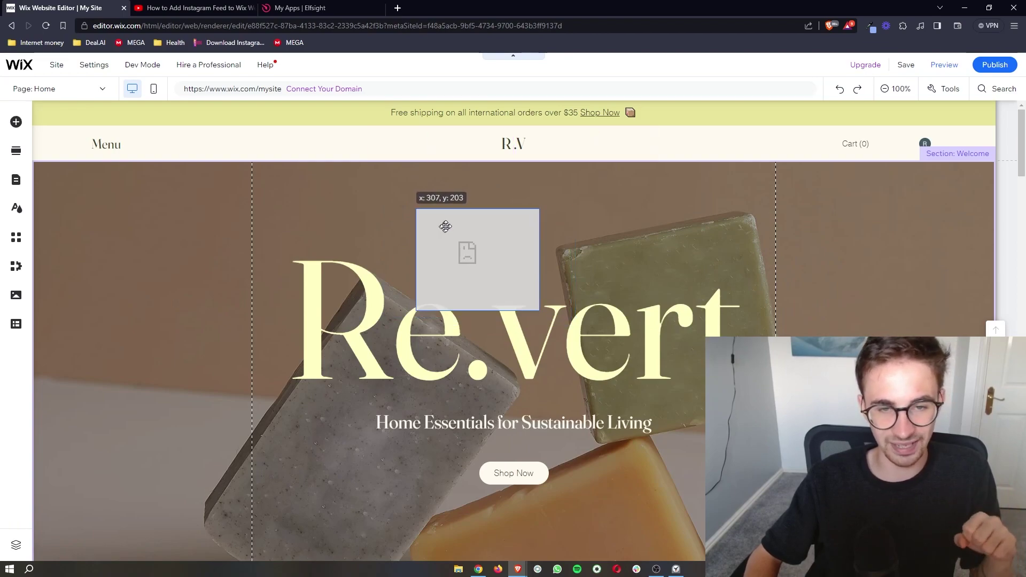
left_click_drag(443, 226, 474, 221)
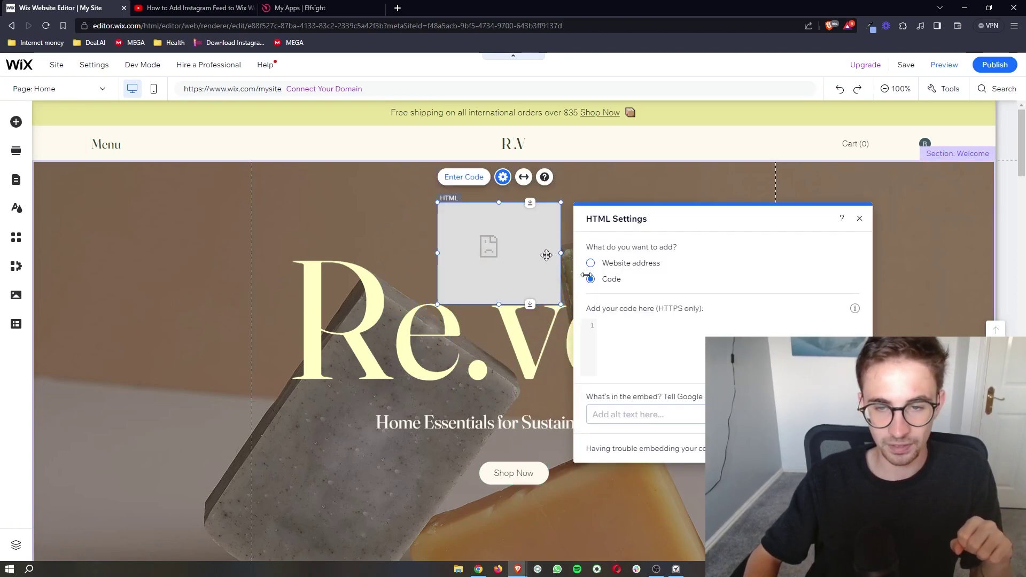
left_click(657, 367)
key("ctrl+v")
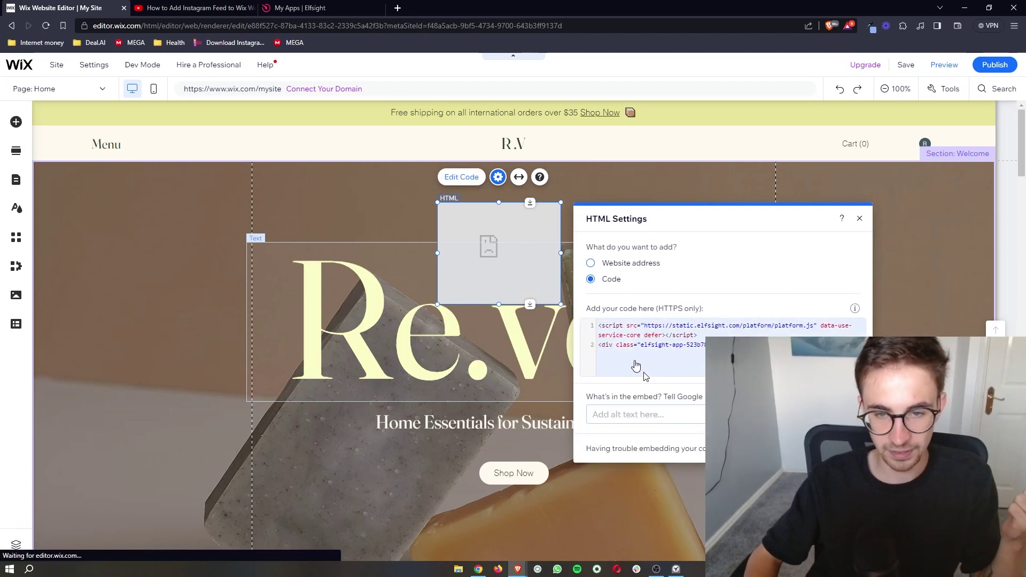
- Enlarge the PDF widget, narrow it to about 390 px wide, and move it lower-left
left_click_drag(559, 302, 736, 557)
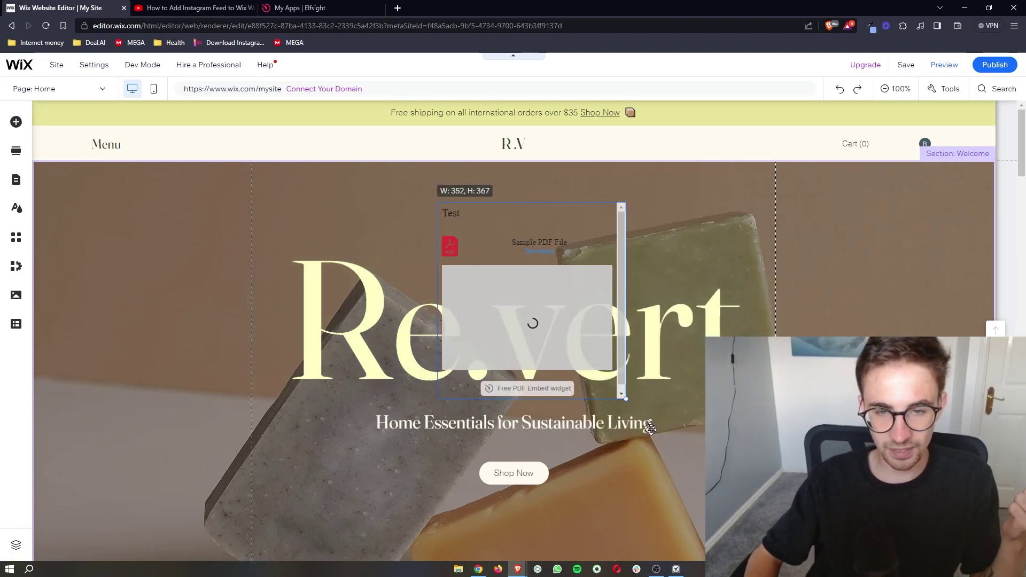
left_click_drag(736, 306, 646, 307)
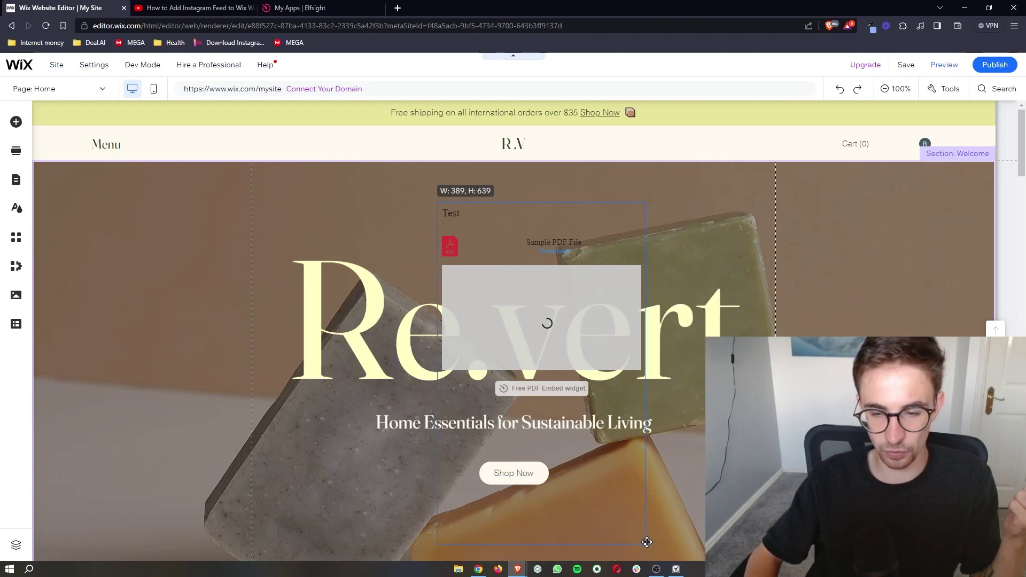
left_click_drag(588, 324, 582, 418)
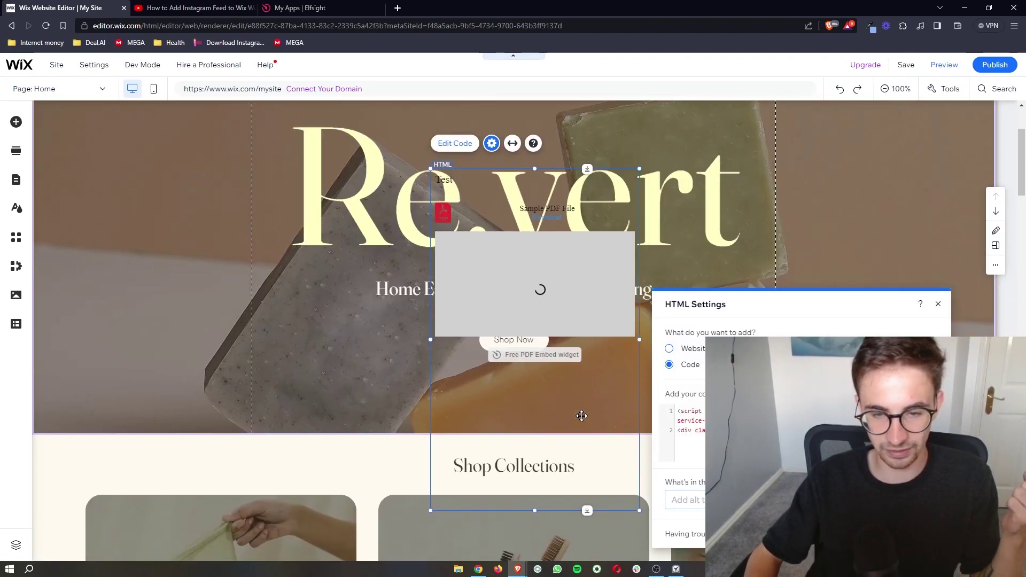
mouse_move(577, 304)
left_mouse_down()
mouse_move(423, 417)
mouse_move(422, 374)
left_mouse_up()
- Drag the PDF widget toward the right of the hero and reopen its HTML Settings
scroll(423, 374, "down", 3)
left_click_drag(389, 264, 393, 173)
scroll(393, 173, "up", 2)
mouse_move(399, 246)
left_mouse_down()
mouse_move(214, 196)
mouse_move(636, 168)
left_mouse_up()
double_click(636, 171)
scroll(734, 200, "up", 3)
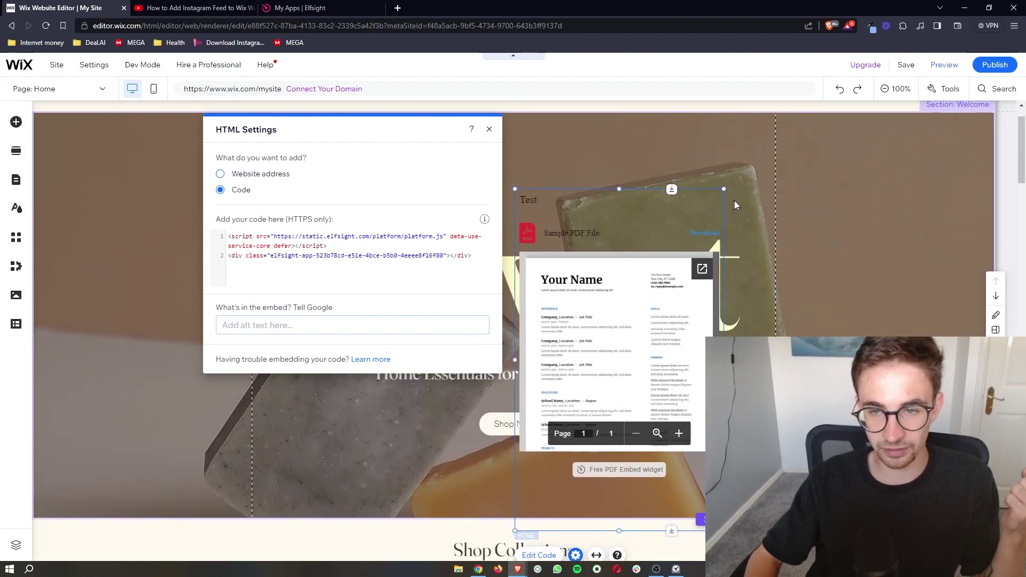